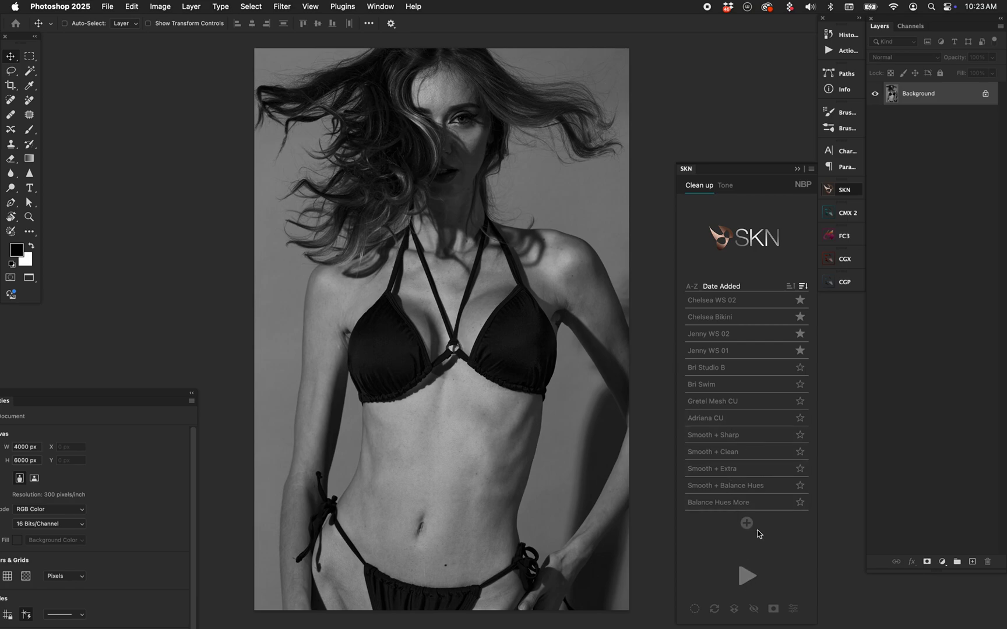
- Run the SKN clean-up on the photo and reset the SKN Clean Up group's mask to solid black for manual painting
left_click(745, 577)
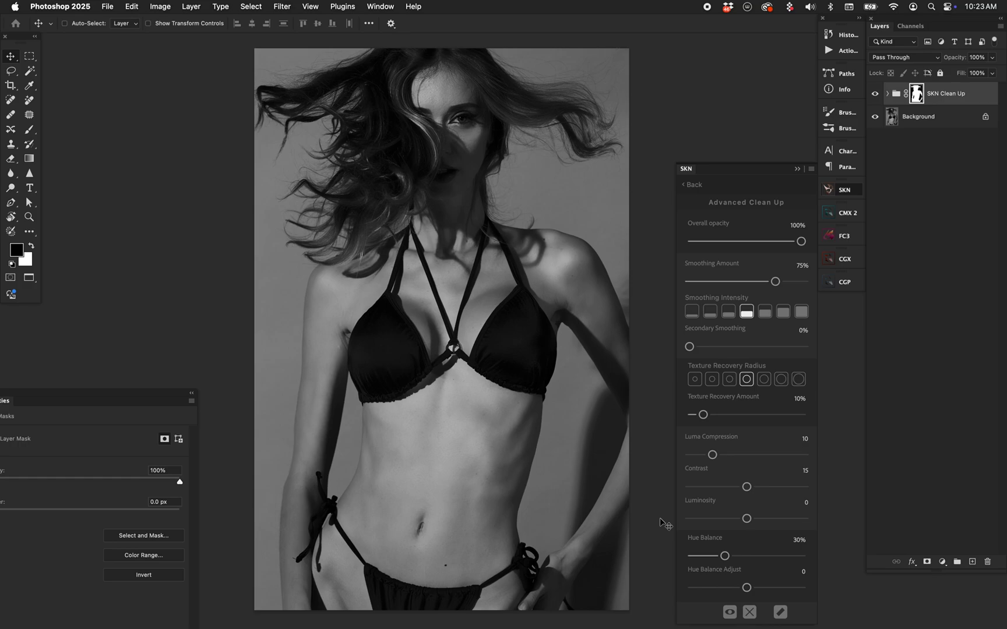
left_click(781, 611)
- Activate the Brush tool with white as the foreground colour and reduce the brush size to about 600 px
key("b")
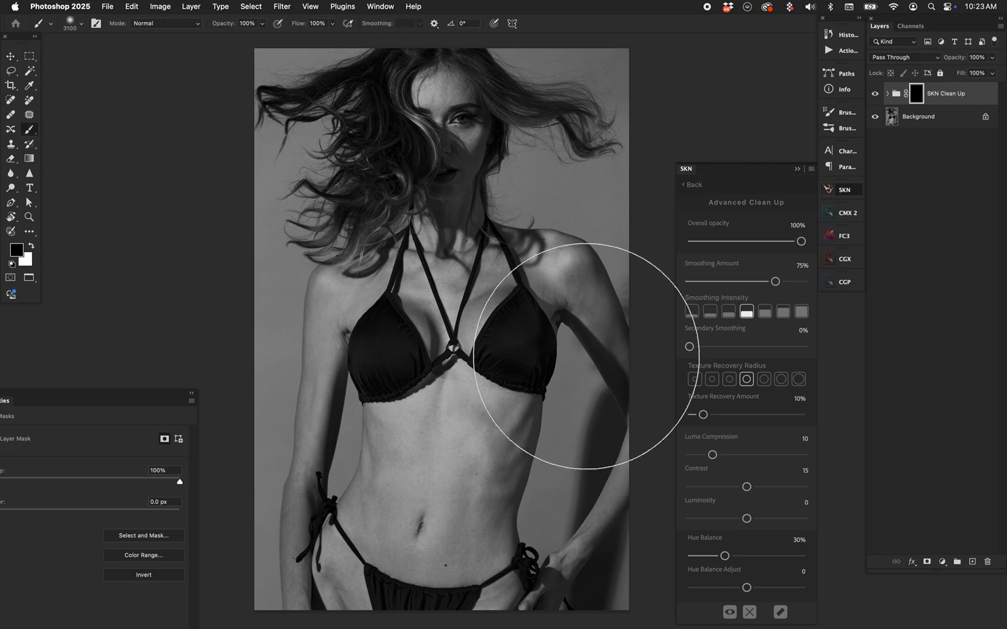
key("x")
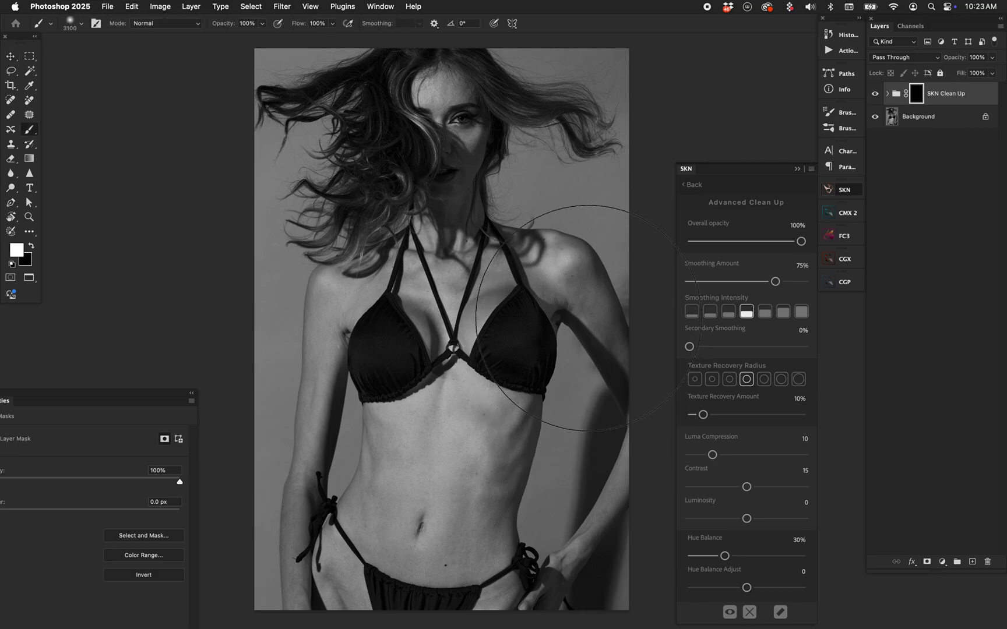
key("bracketleft")
key("bracketleft")
key("bracketleft")
key("bracketleft")
key("bracketleft")
key("bracketleft")
key("bracketleft")
key("bracketleft")
key("bracketleft")
key("bracketleft")
key("bracketleft")
key("bracketleft")
key("bracketleft")
key("bracketleft")
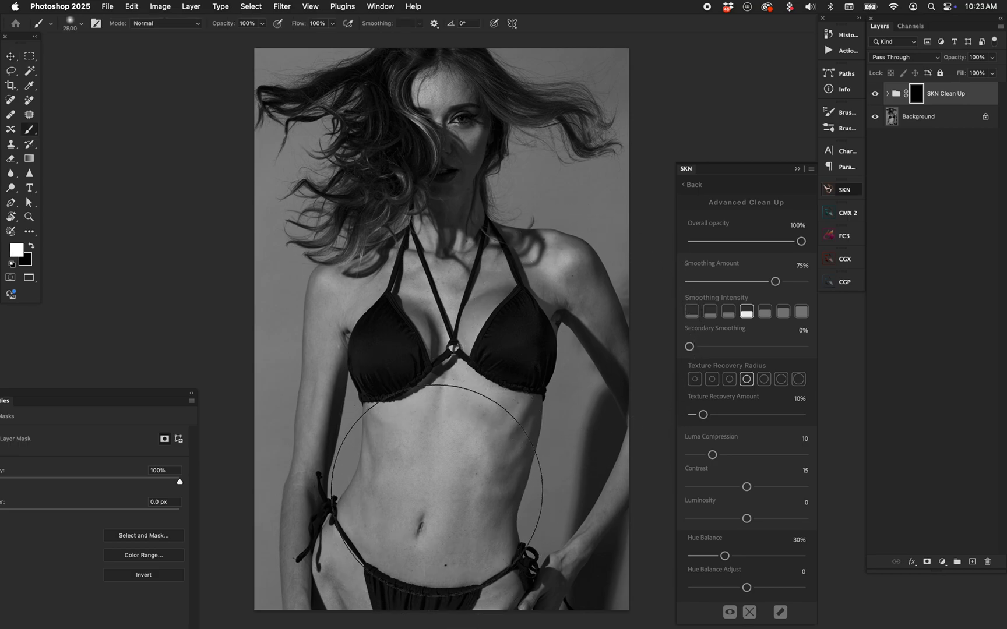
key("bracketleft")
key("bracketleft")
key("bracketleft")
key("bracketleft")
key("bracketleft")
key("bracketleft")
key("bracketleft")
key("bracketleft")
key("bracketleft")
key("bracketleft")
key("bracketleft")
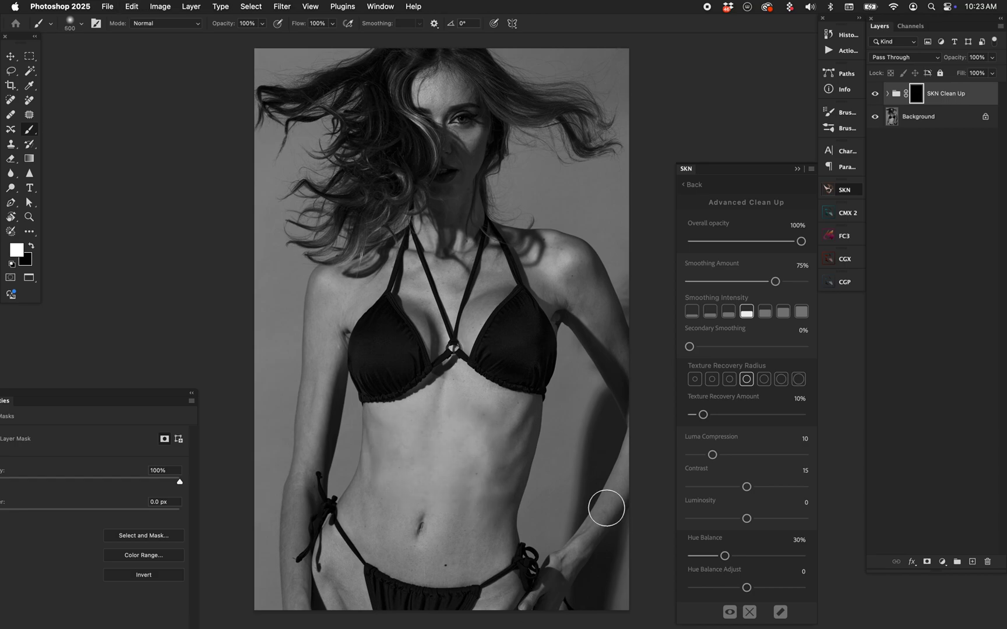
- Select the subject on the Background layer, hide the selection outline, and target the SKN Clean Up mask
left_click(901, 119)
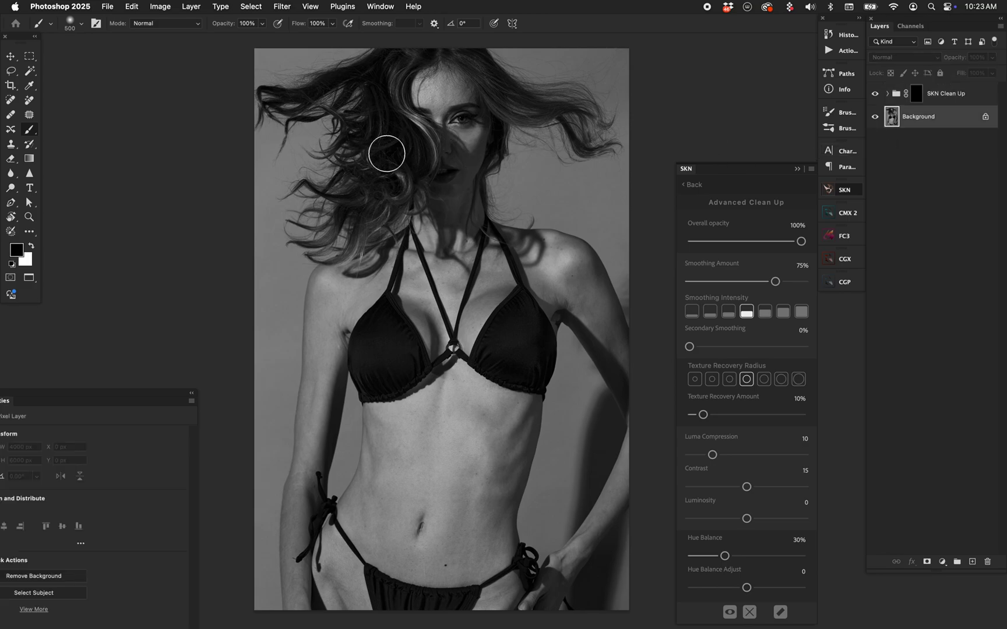
left_click(251, 7)
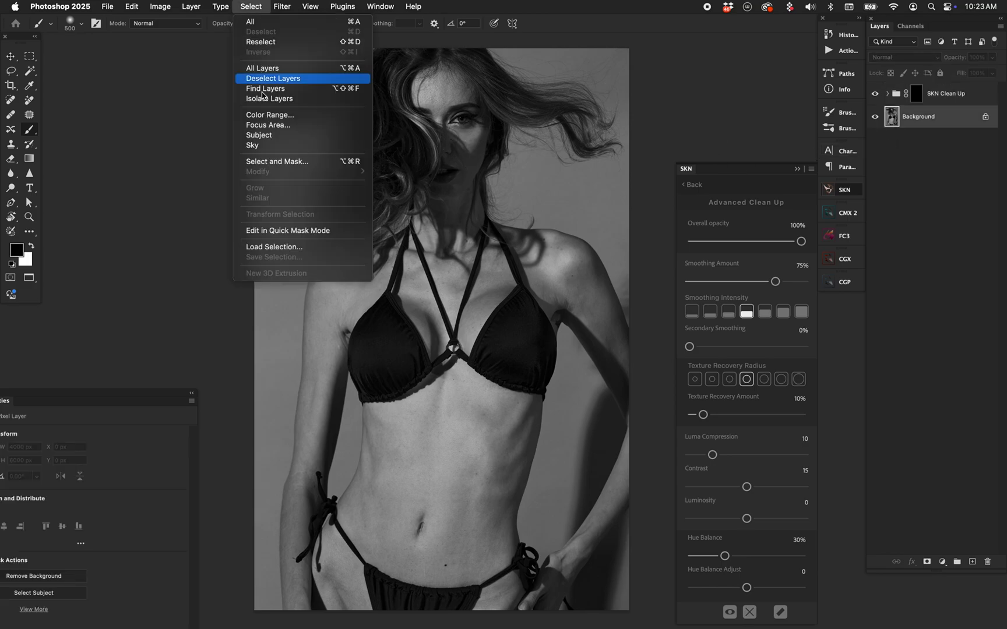
left_click(259, 135)
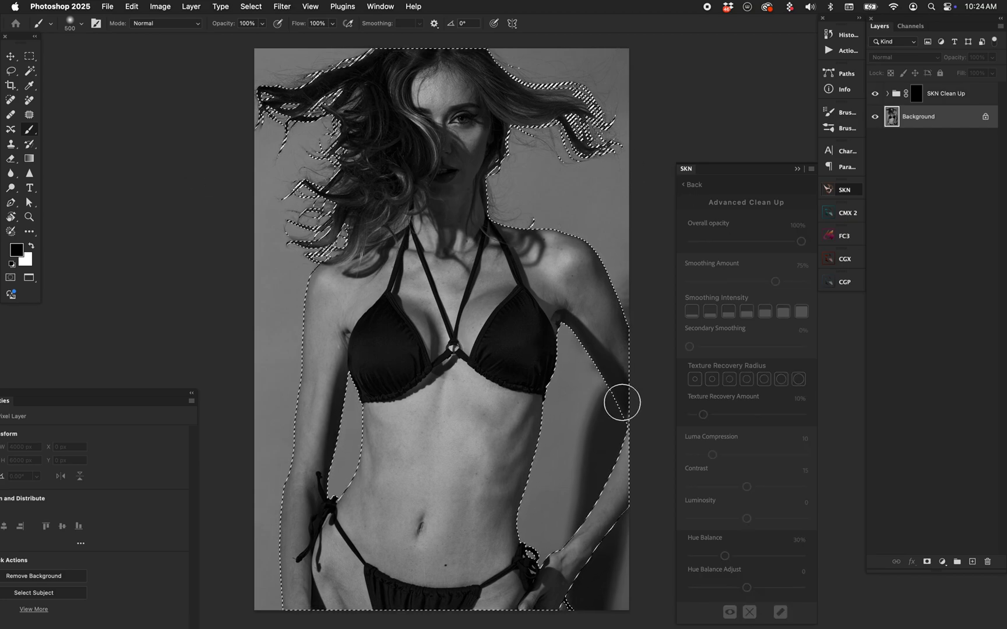
key("super+d")
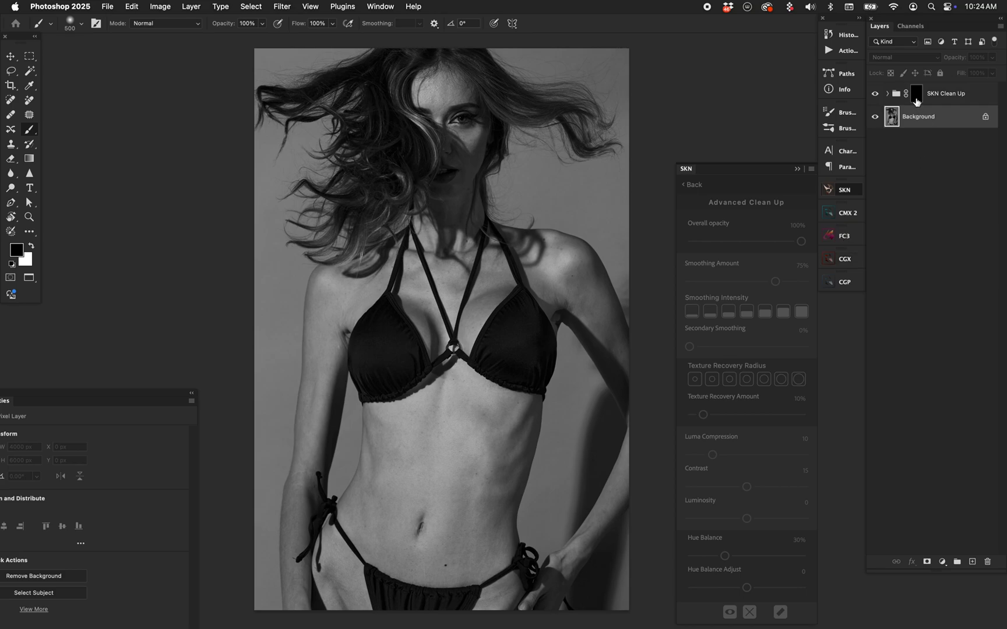
left_click(916, 101)
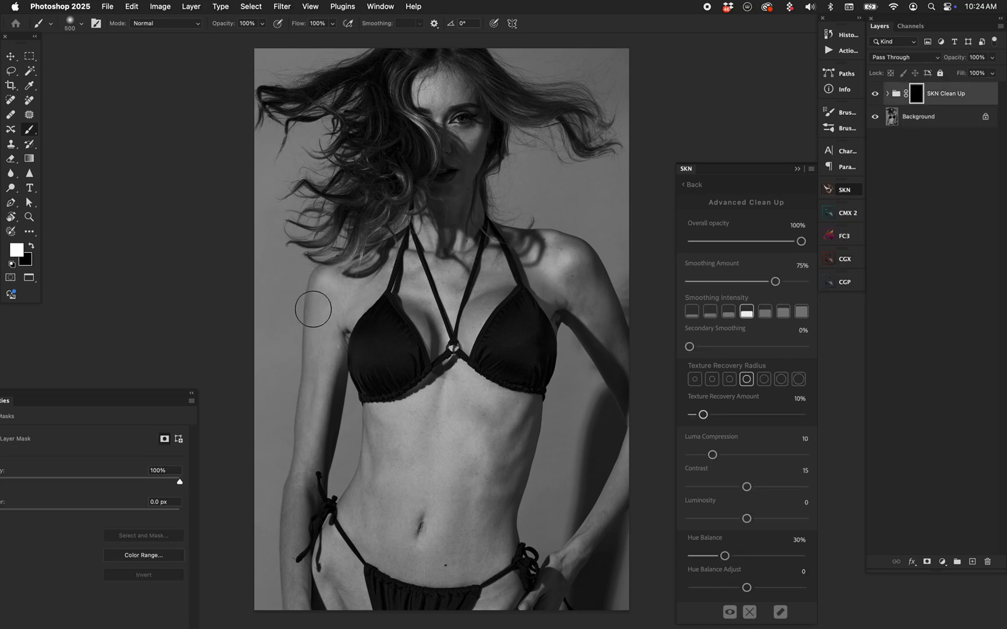
- Paint white on the SKN Clean Up mask over both arms and the abdomen
mouse_move(312, 446)
left_mouse_down()
mouse_move(288, 495)
mouse_move(288, 422)
mouse_move(348, 278)
left_mouse_up()
key("[")
left_click_drag(628, 399, 625, 482)
key("]")
mouse_move(418, 416)
left_mouse_down()
mouse_move(374, 423)
mouse_move(456, 384)
mouse_move(531, 413)
left_mouse_up()
- Paint the remaining shoulder, hip and hand skin white on the mask, varying the brush size to fit each area
key("[")
key("[")
key("[")
key("[")
key("bracketright")
key("bracketright")
key("bracketright")
key("bracketleft")
key("bracketleft")
key("bracketleft")
key("bracketright")
key("bracketright")
key("bracketright")
key("bracketleft")
key("bracketleft")
key("bracketleft")
key("bracketright")
key("bracketright")
- Refine the mask around the hair near the shoulders using black and white, and preview the mask on its own
key("x")
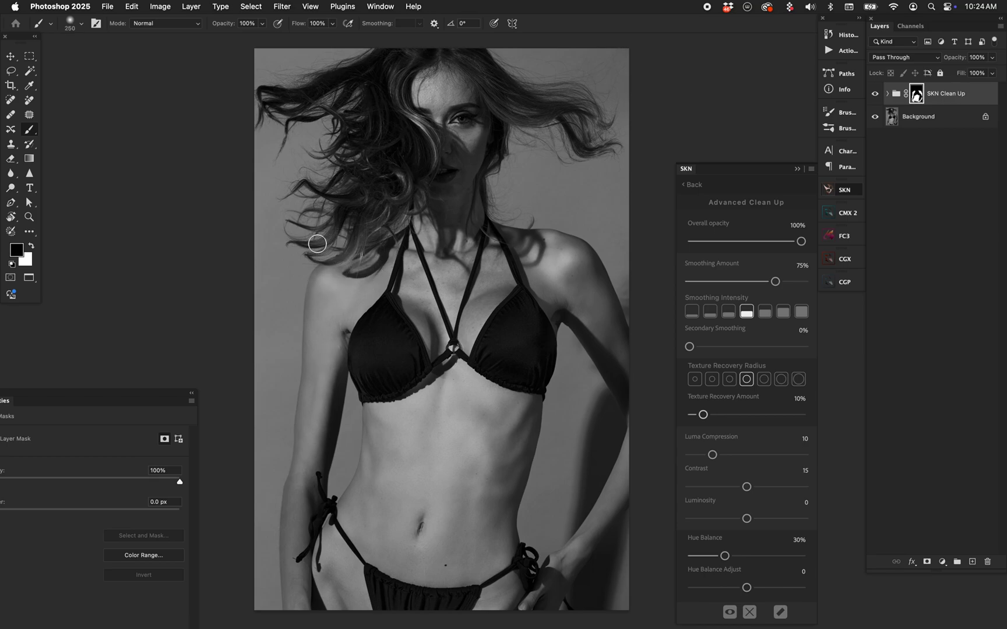
key("x")
key("bracketright")
key("bracketright")
key("bracketright")
key("bracketleft")
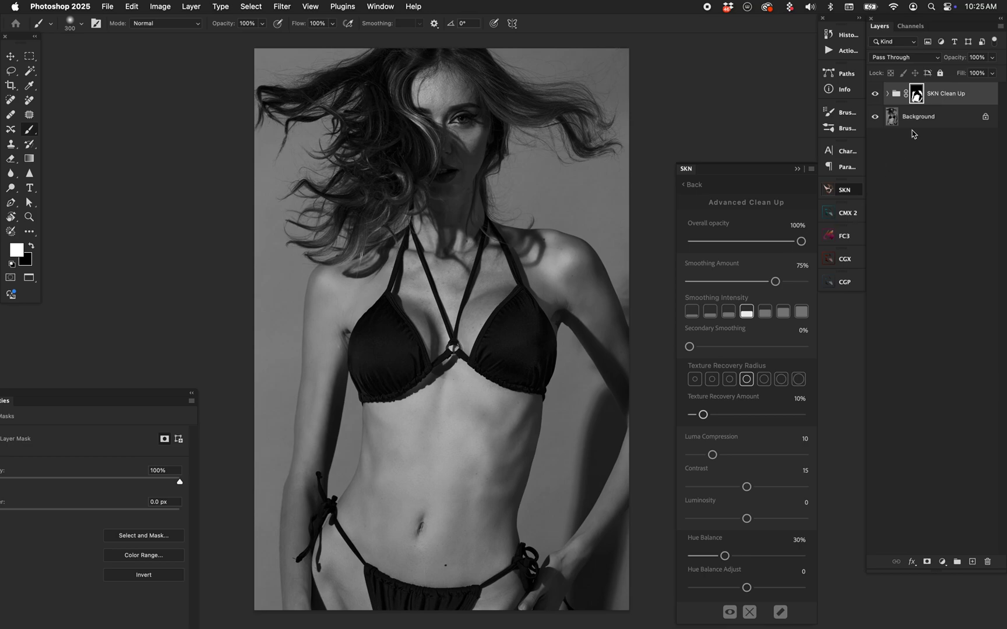
left_click(730, 616)
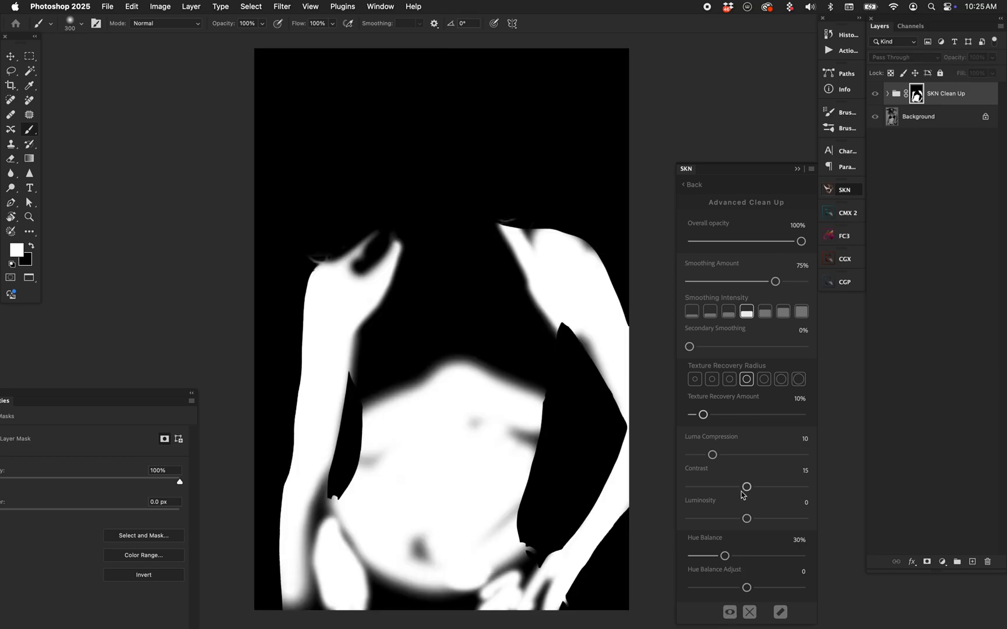
left_click(730, 611)
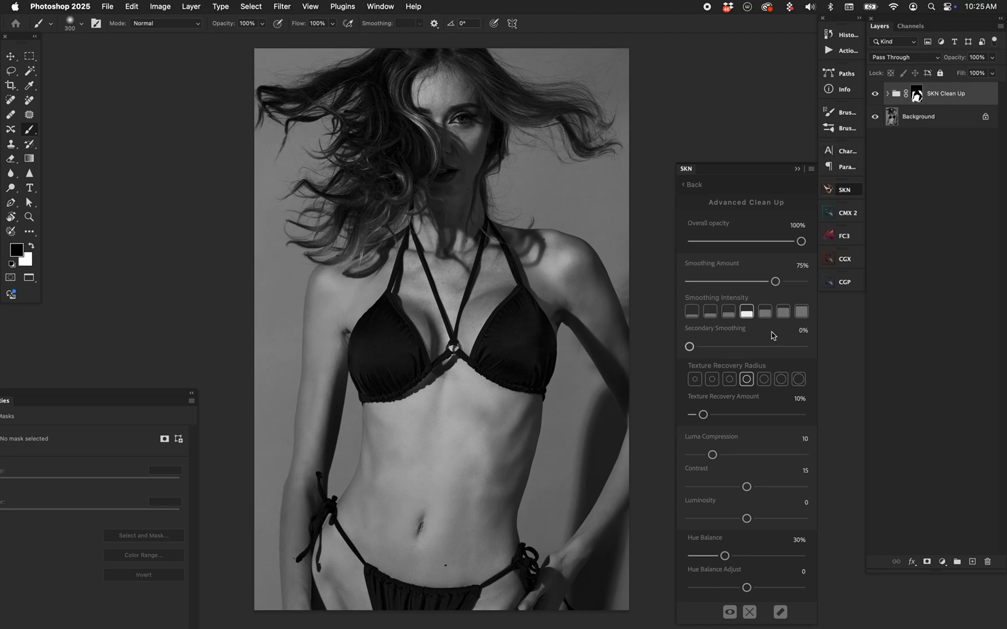
- Set Secondary Smoothing to 8%, Smoothing Intensity to its strongest level, and Smoothing Amount to 100%
mouse_move(689, 348)
left_mouse_down()
mouse_move(774, 347)
mouse_move(699, 347)
left_mouse_up()
left_click(802, 312)
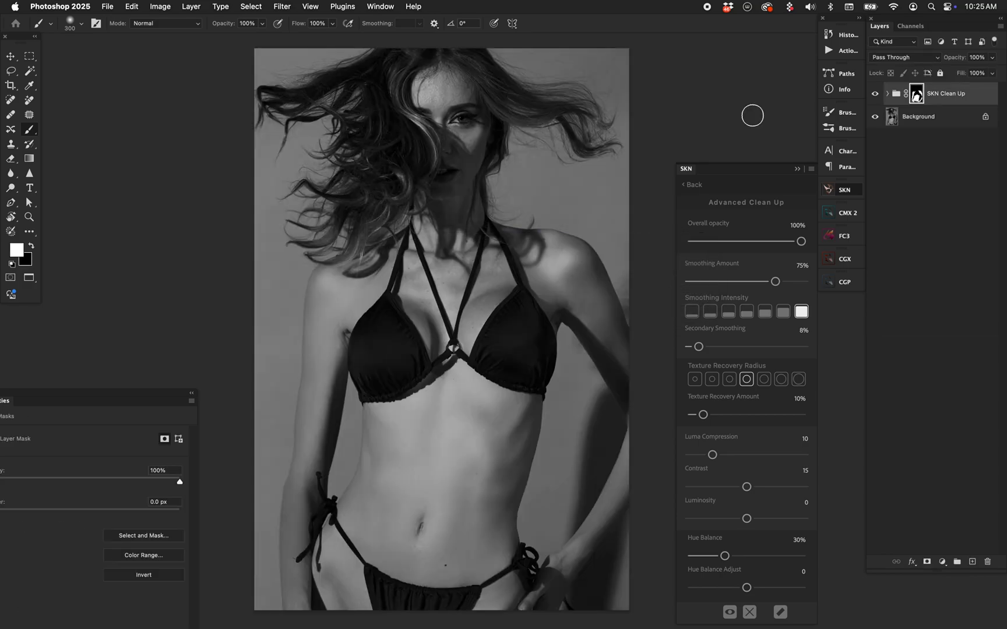
left_click_drag(775, 282, 811, 283)
- Set the clean-up's Contrast to 37, Luminosity to -4, and Texture Recovery Amount to 23%
mouse_move(747, 487)
left_mouse_down()
mouse_move(772, 487)
mouse_move(738, 519)
mouse_move(743, 507)
left_mouse_up()
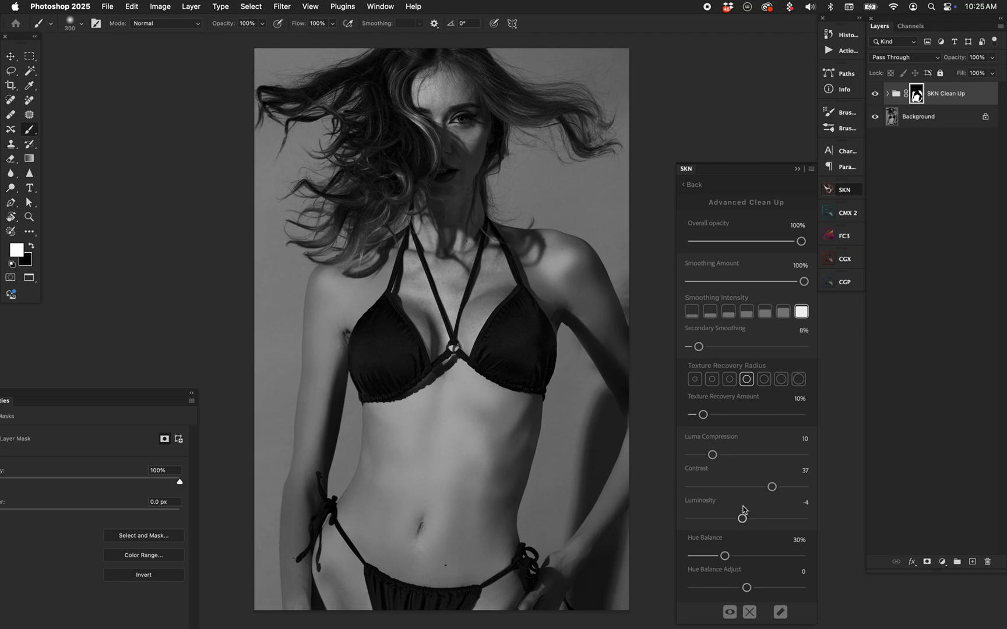
left_click(718, 415)
- Set Luma Compression to 29 while checking the abdomen's skin up close and the full image
key("z")
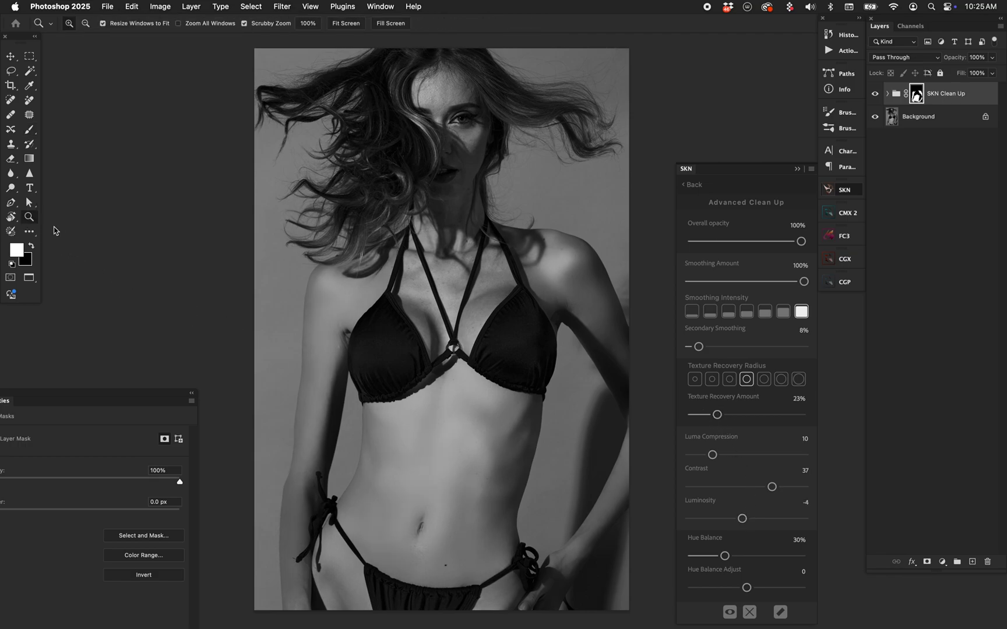
left_click_drag(467, 494, 828, 123)
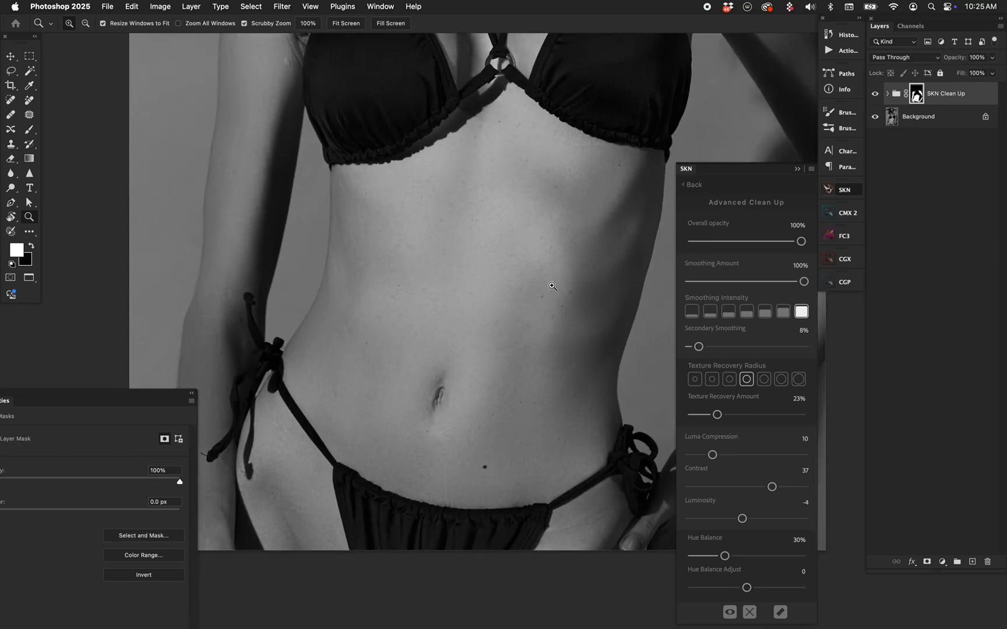
scroll(552, 286, "up", 3)
scroll(547, 297, "right", 2)
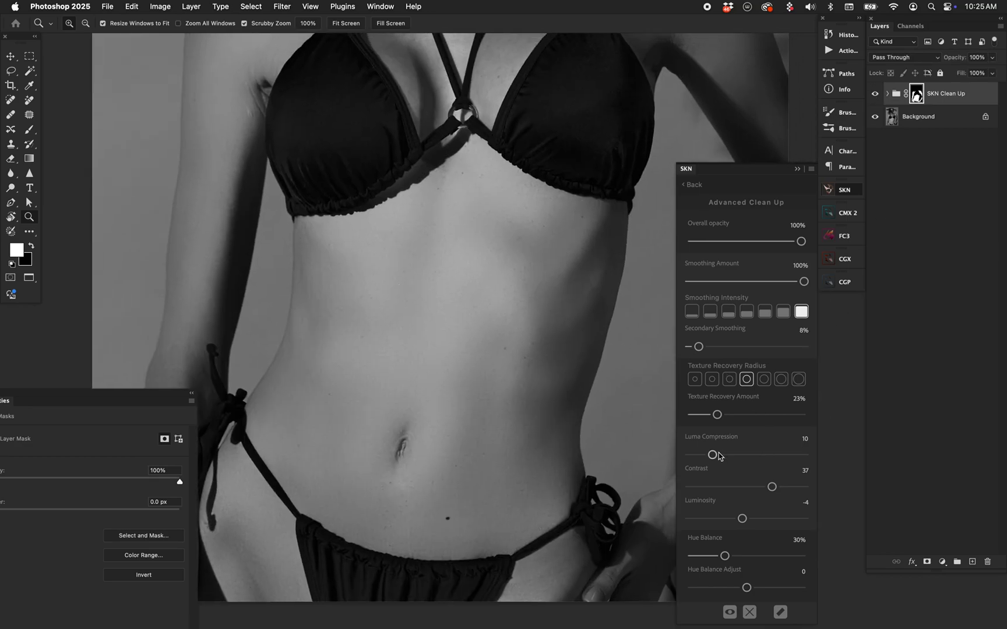
left_click_drag(712, 456, 758, 455)
key("super+0")
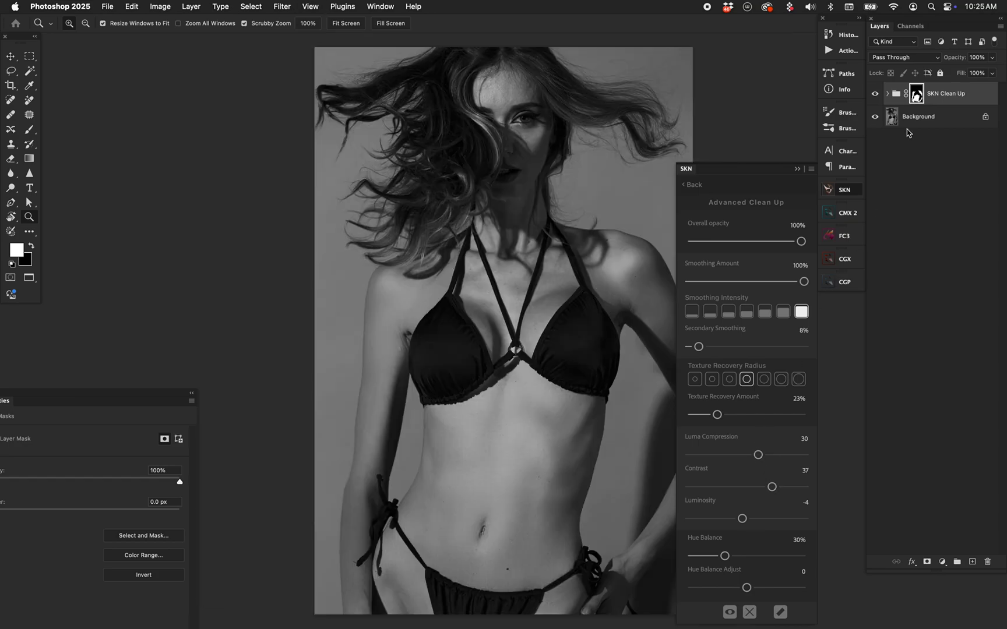
mouse_move(757, 455)
left_mouse_down()
mouse_move(712, 455)
mouse_move(756, 455)
left_mouse_up()
left_click_drag(533, 342, 482, 338)
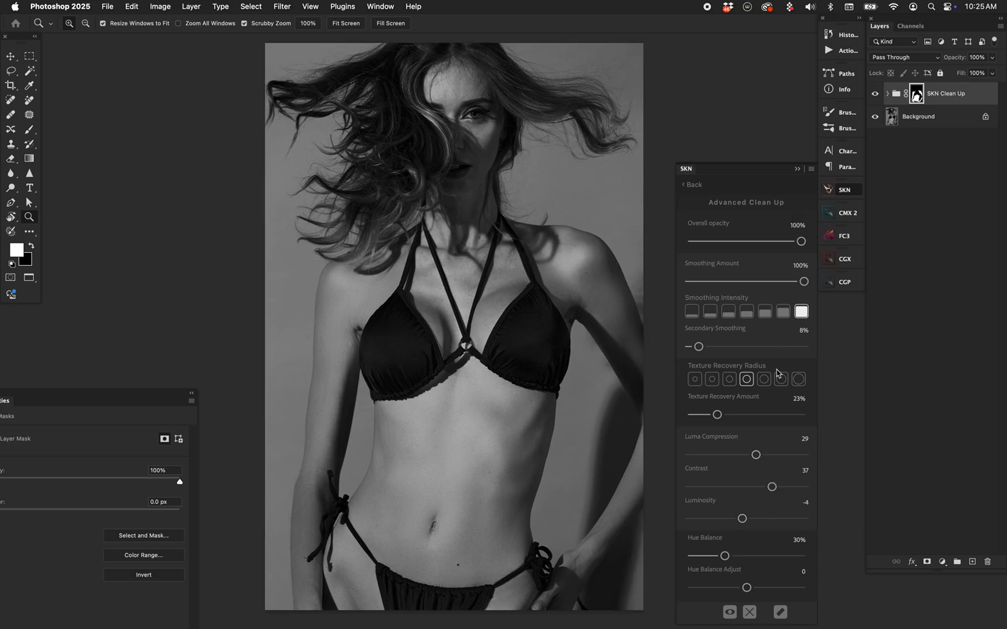
- Set Secondary Smoothing to 12% and Overall opacity to 69%, comparing the image with and without the clean-up group
left_click_drag(699, 347, 703, 347)
left_click_drag(802, 242, 768, 241)
left_click(876, 95)
left_click(876, 96)
left_click(690, 185)
left_click(725, 186)
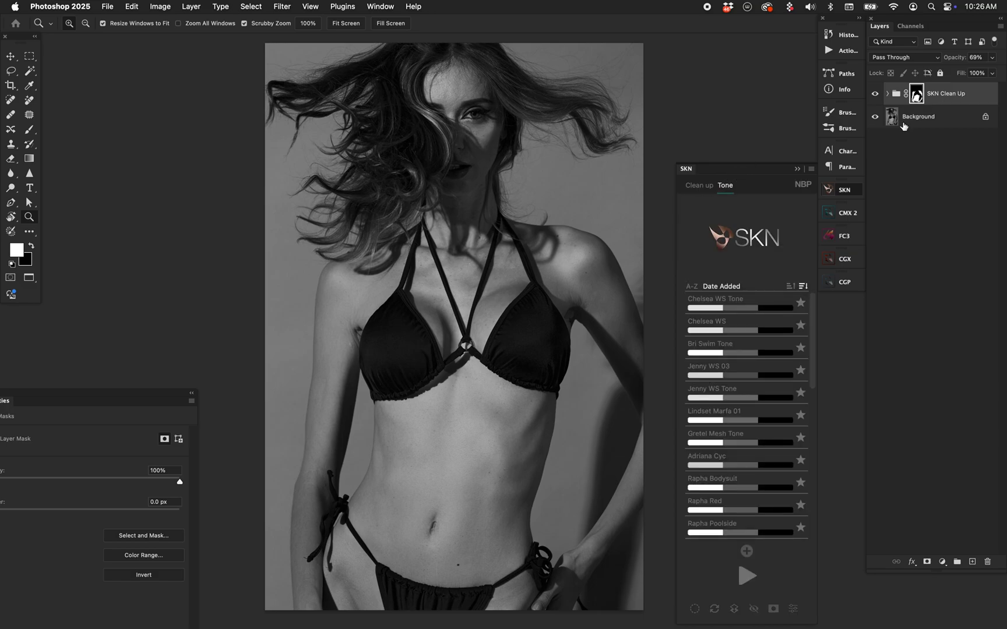
left_click(699, 185)
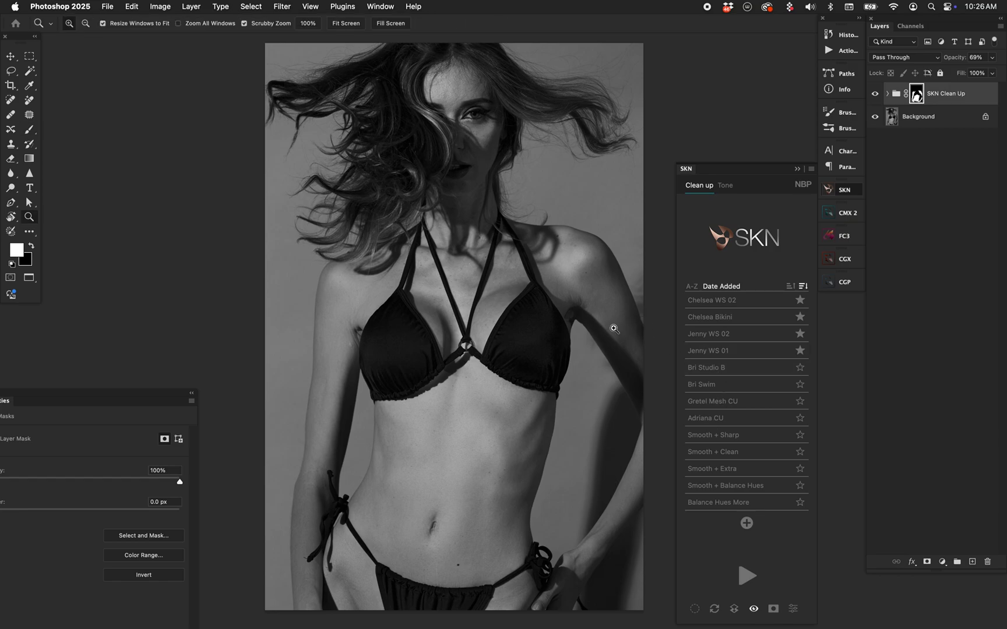
- Restore the SKN Clean Up group to 100% opacity and paint white on its mask over the face with a brush of about 200 px
key("0")
key("0")
key("b")
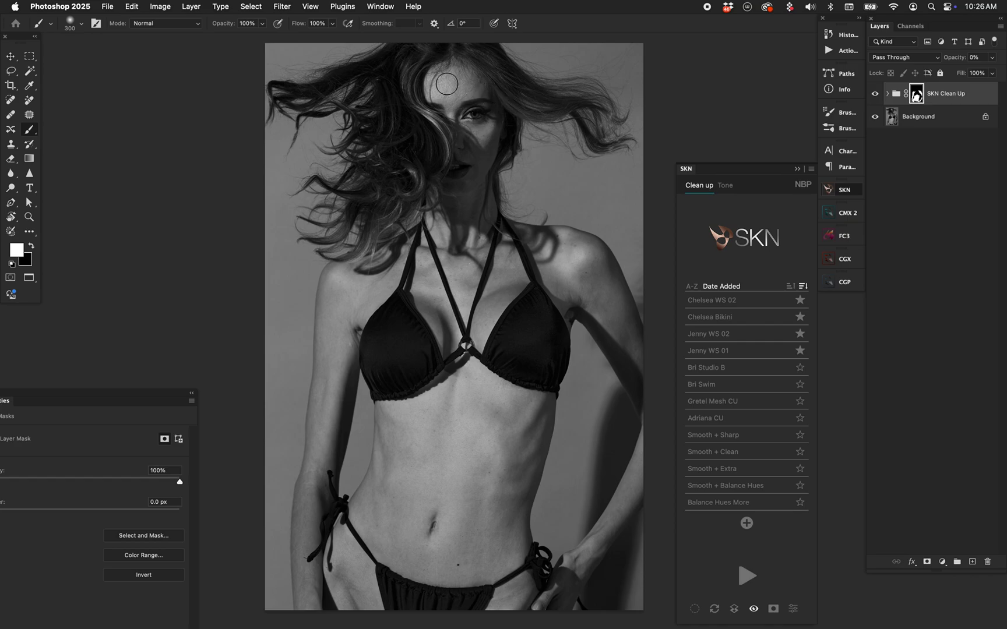
key("bracketleft")
key("bracketright")
key("bracketleft")
left_click(793, 608)
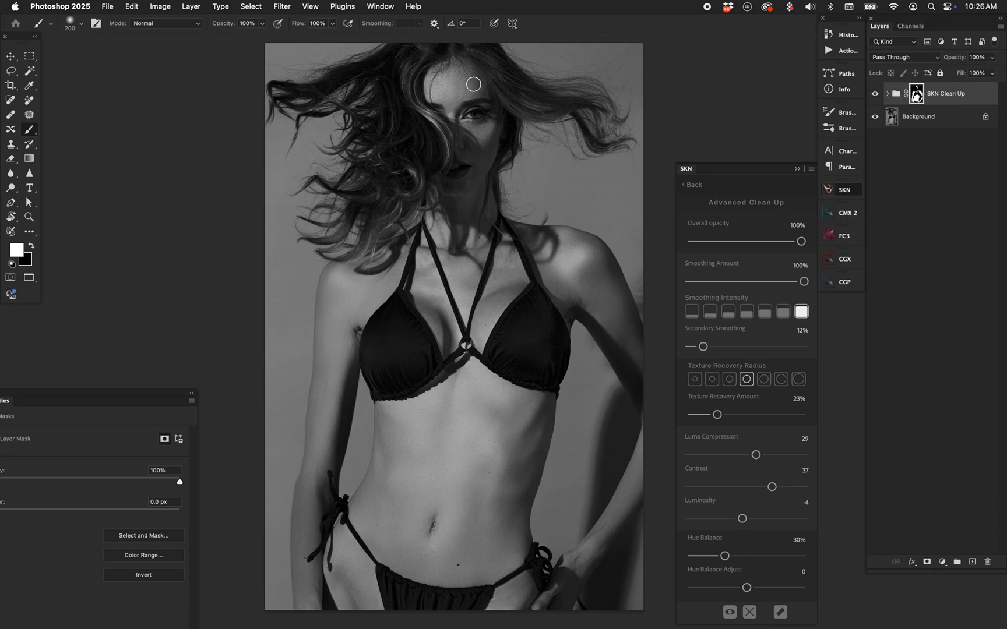
key("bracketleft")
key("bracketright")
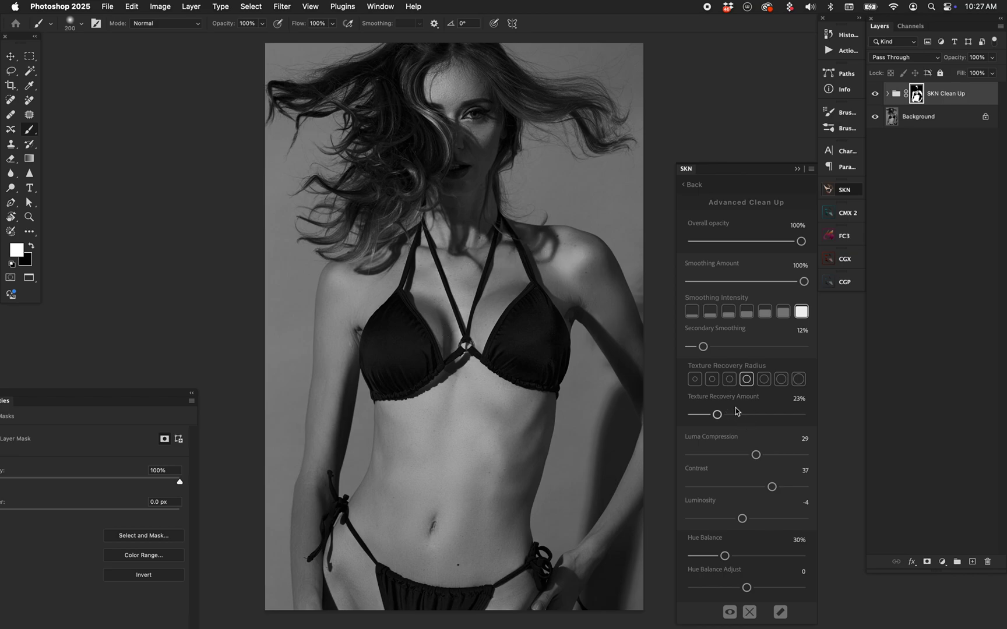
- Enlarge the mask brush to 250 px and lower the clean-up's Overall opacity to 72%
key("bracketleft")
key("bracketright")
key("bracketright")
key("bracketright")
left_click_drag(801, 241, 770, 241)
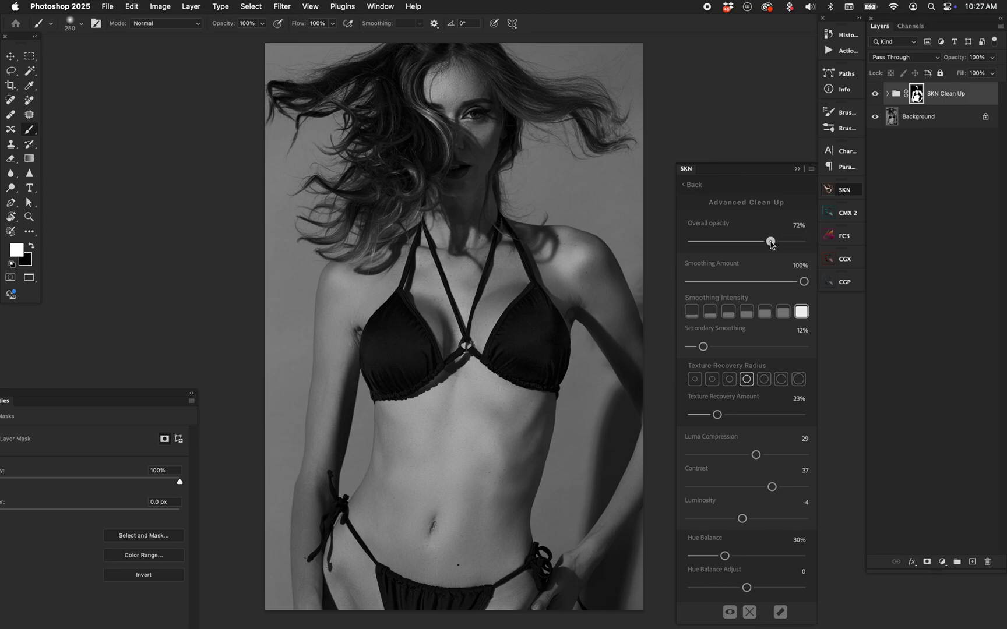